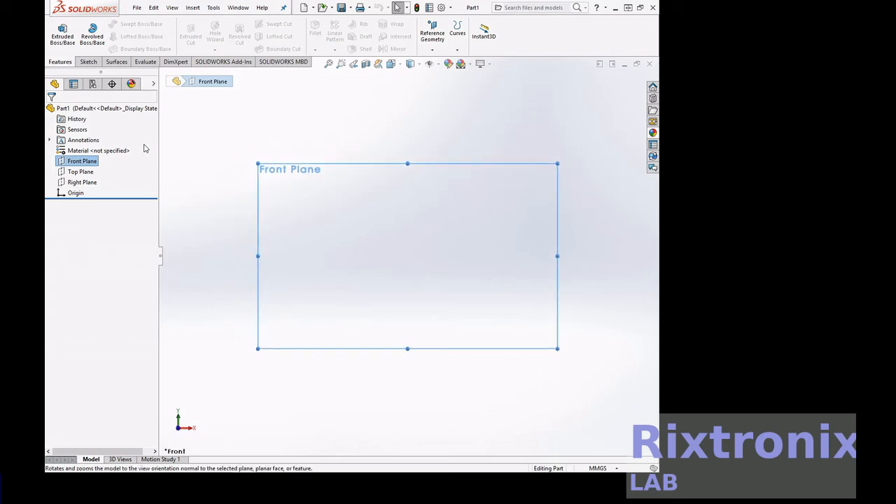
Create a reference plane parallel to the Front Plane at an offset of 250 mm.
click(435, 53)
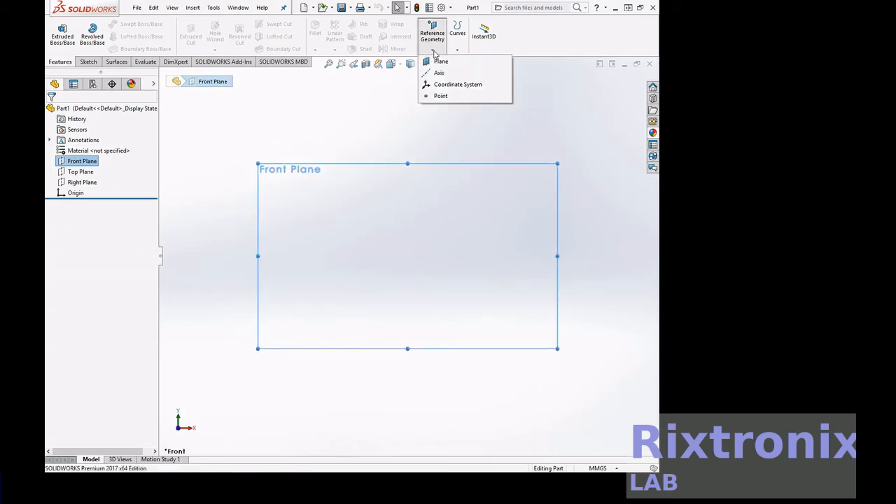
click(438, 61)
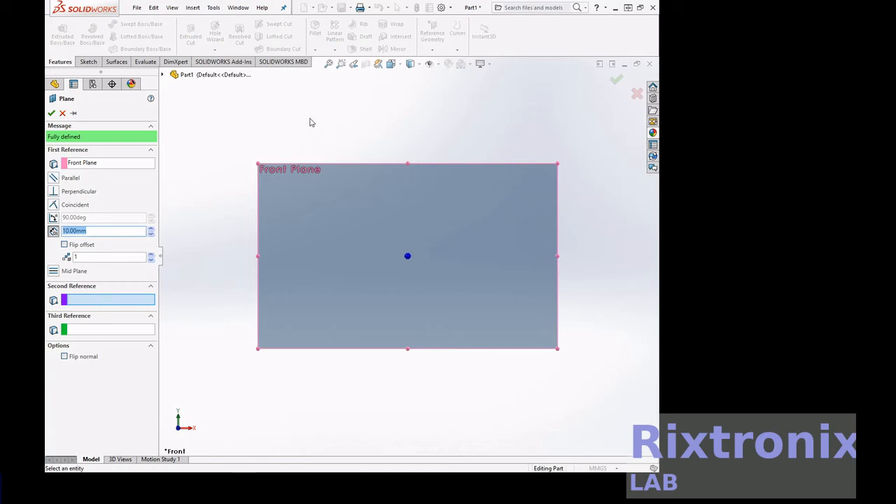
click(398, 64)
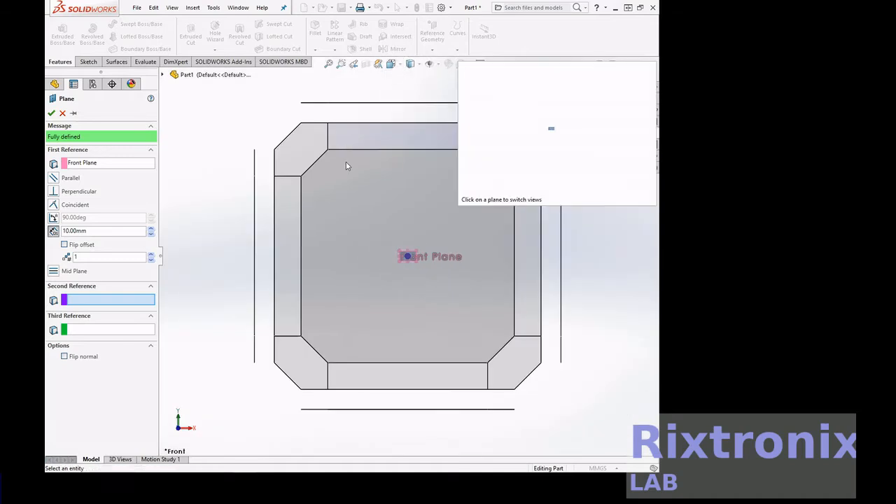
click(562, 270)
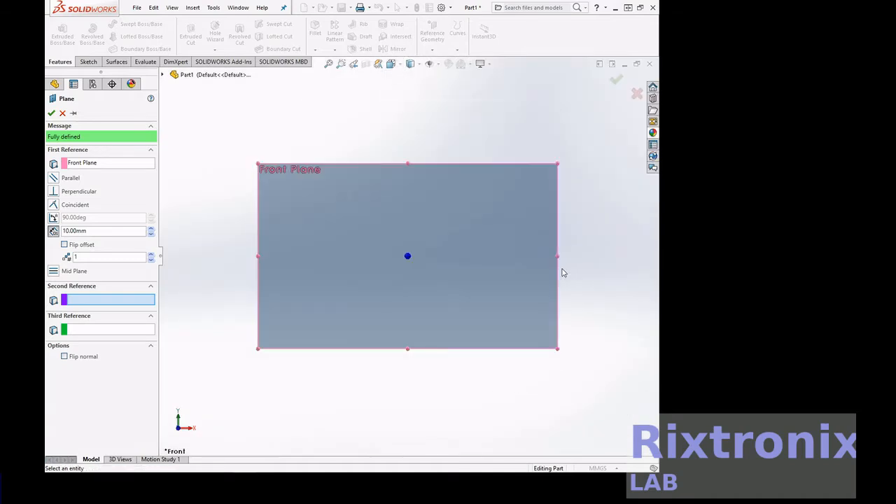
click(390, 64)
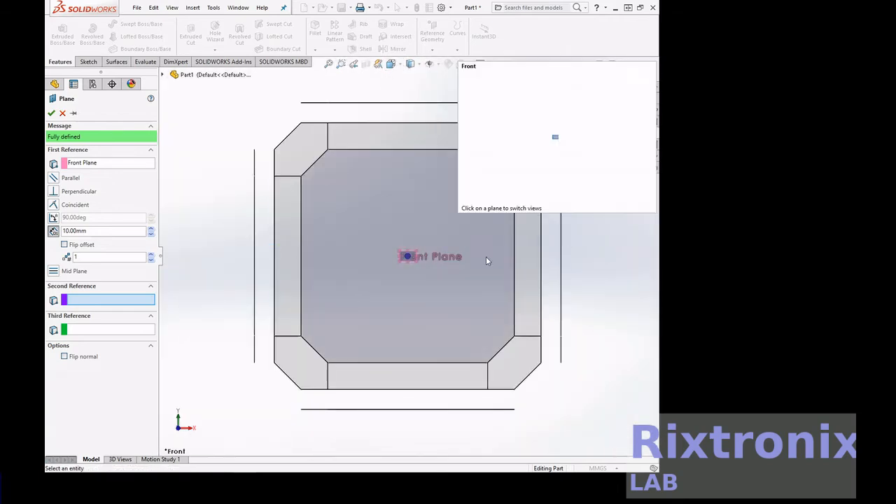
click(529, 266)
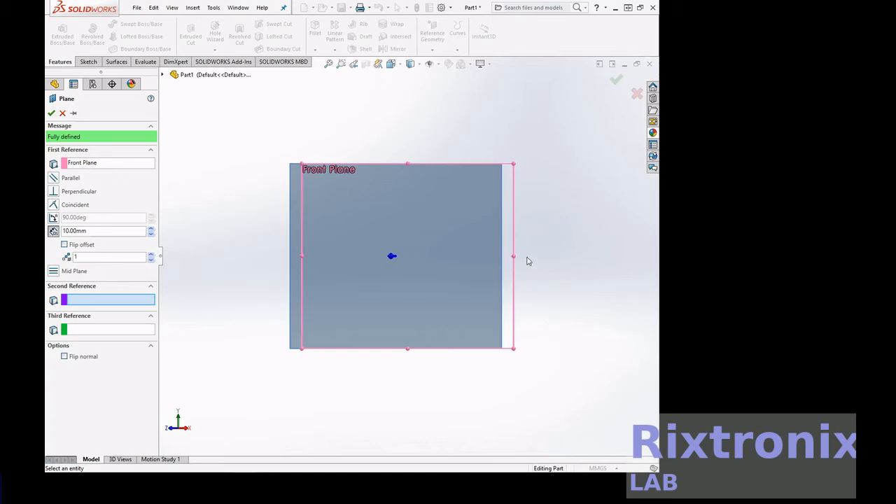
click(393, 64)
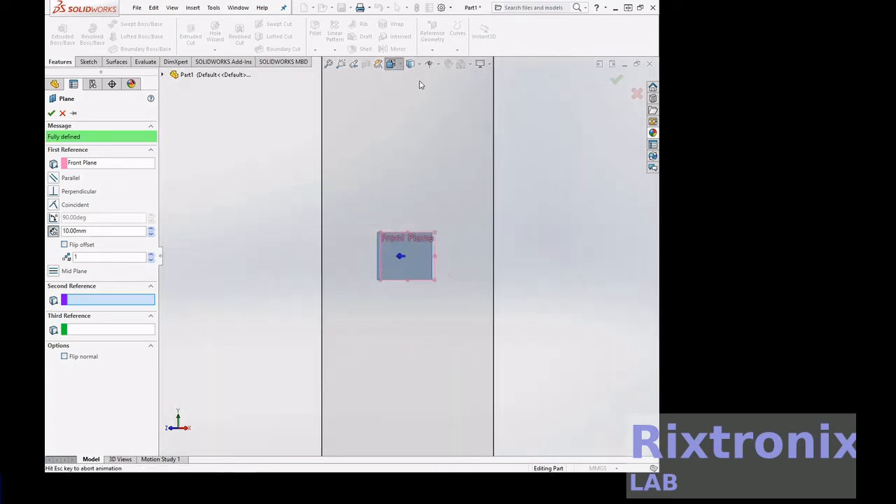
click(499, 254)
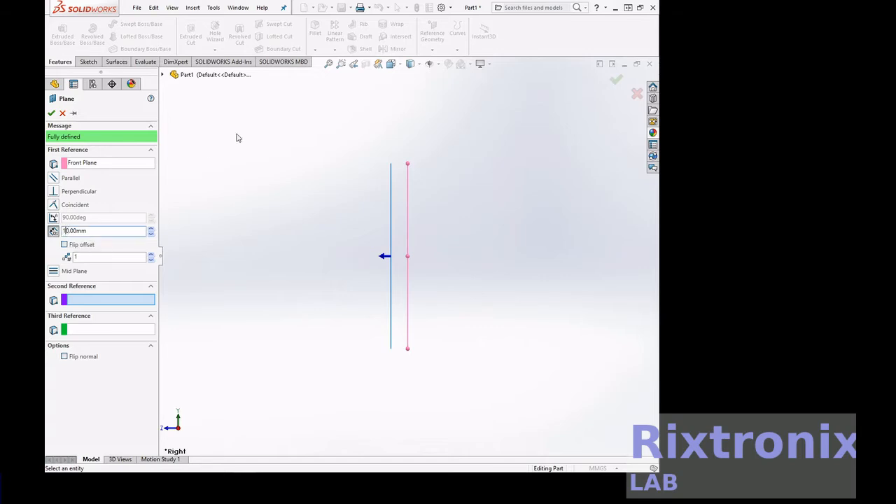
key(Left)
key(BackSpace)
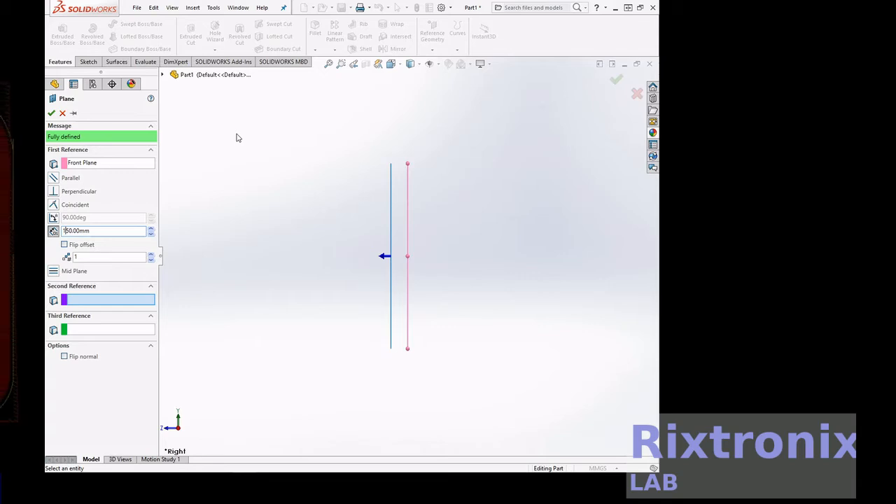
text(2)
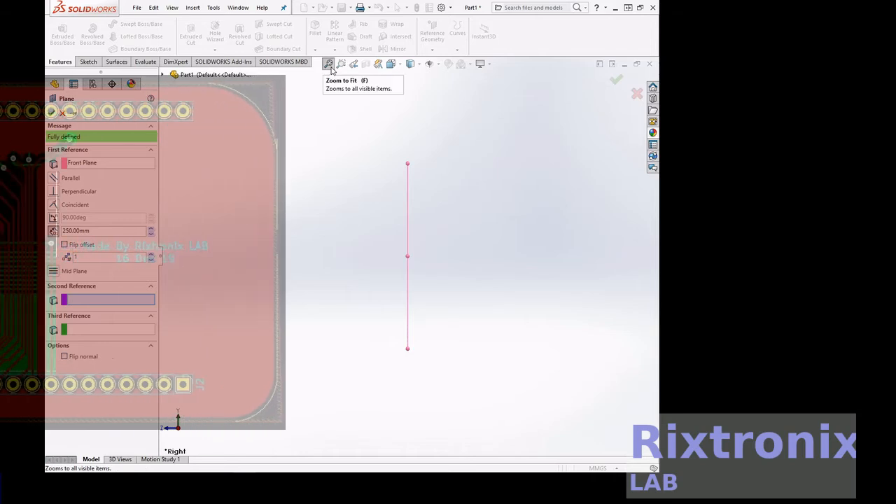
scroll(308, 164, down, 6)
scroll(308, 166, up, 12)
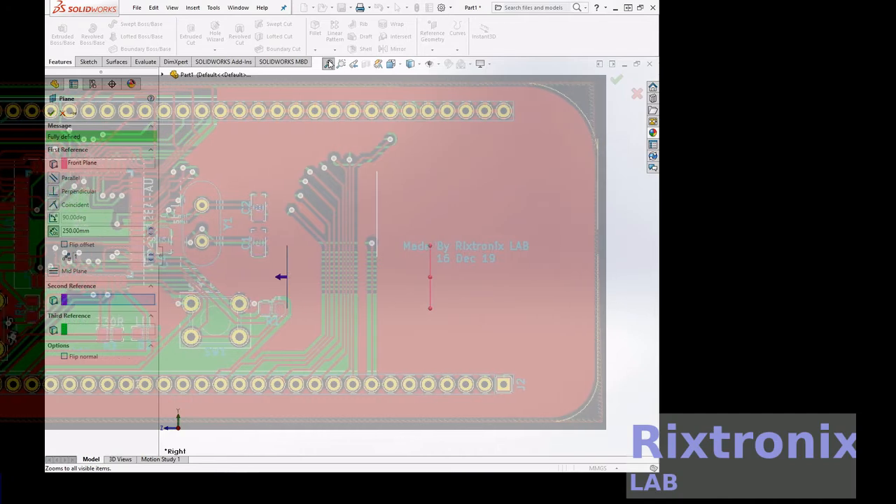
click(51, 111)
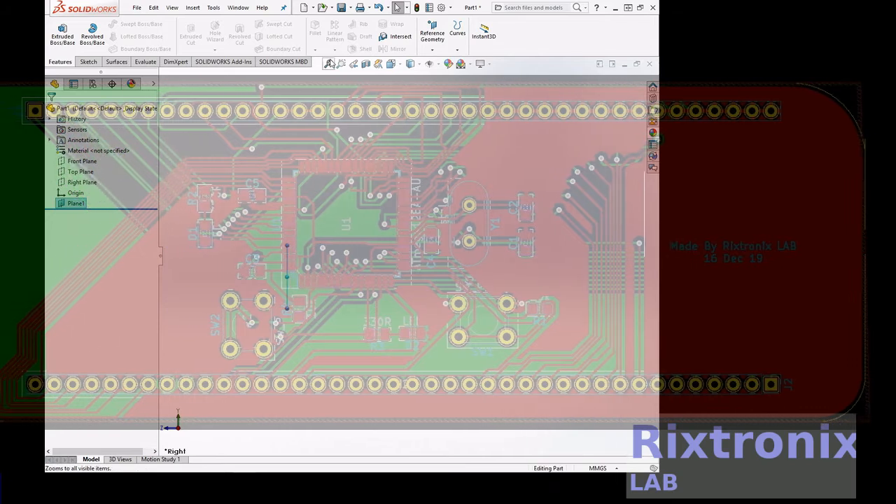
Start a sketch on the Front Plane and draw a circle centred on the origin with a radius of about 62 mm.
click(83, 162)
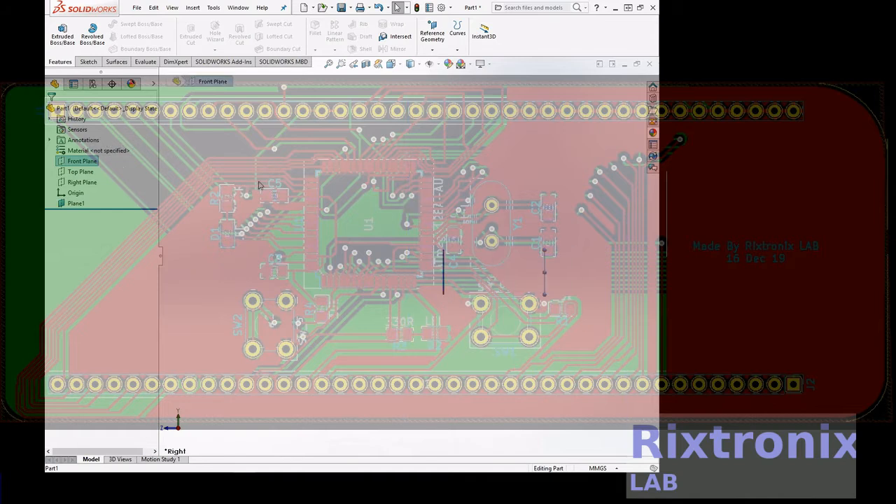
right_click(87, 161)
click(93, 144)
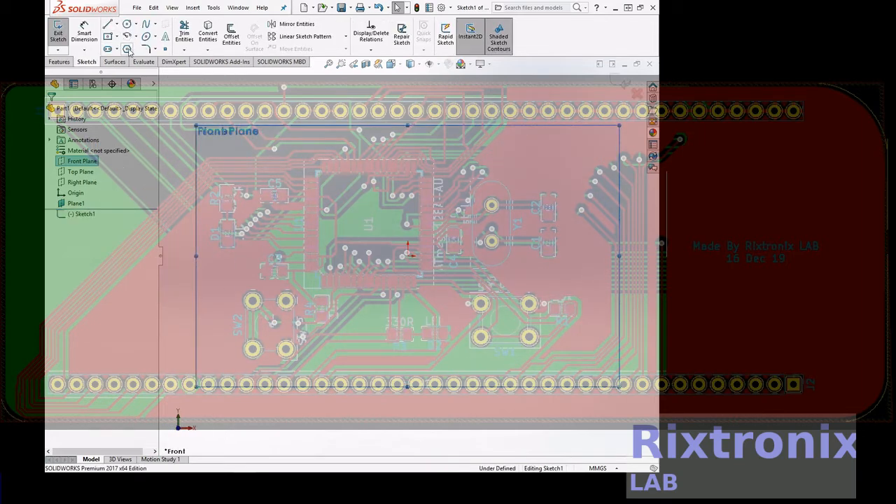
click(128, 24)
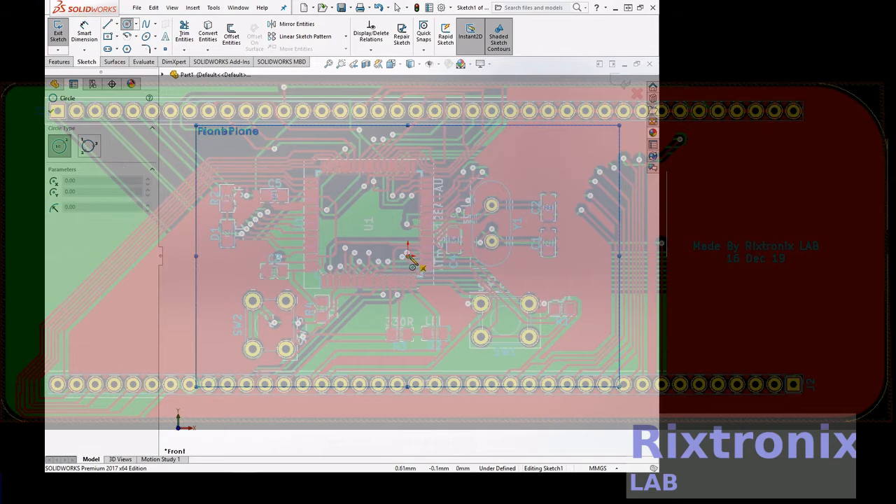
click(409, 255)
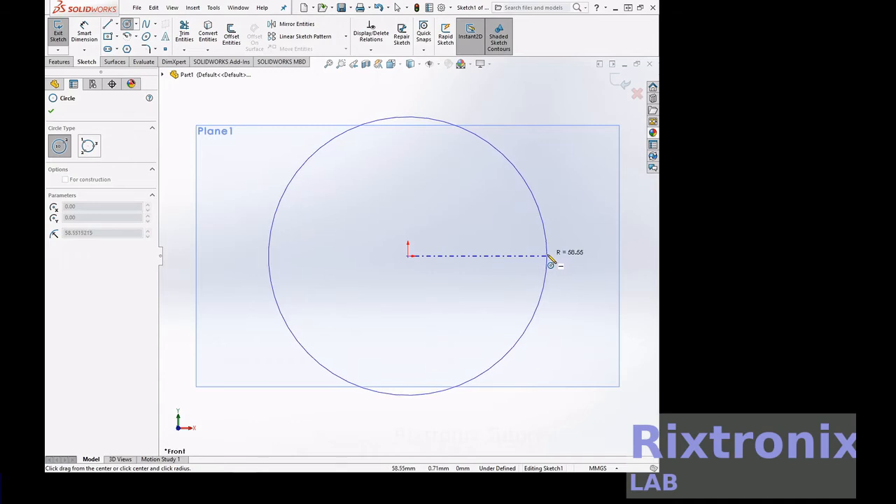
click(558, 258)
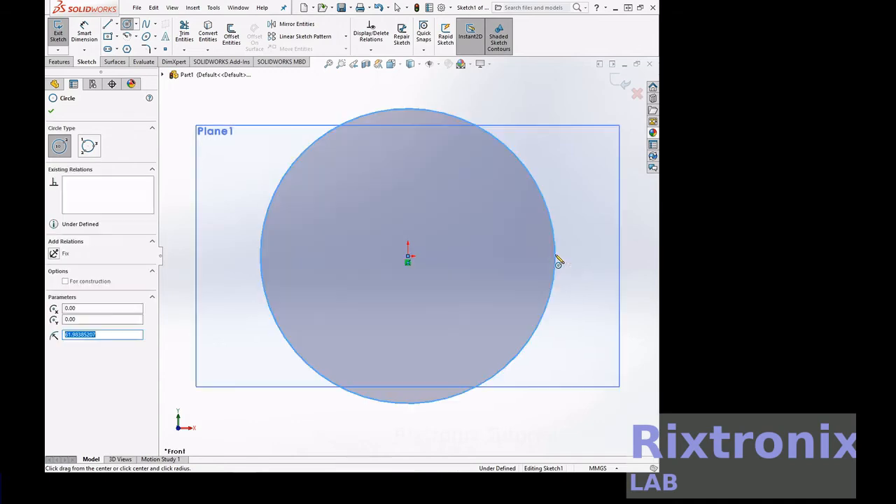
Dimension the circle's diameter as 150 mm and exit the sketch.
click(84, 32)
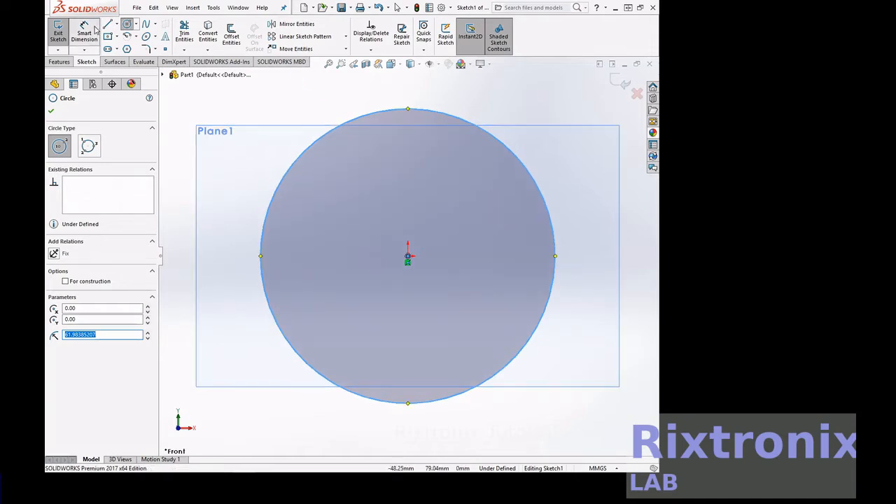
click(544, 195)
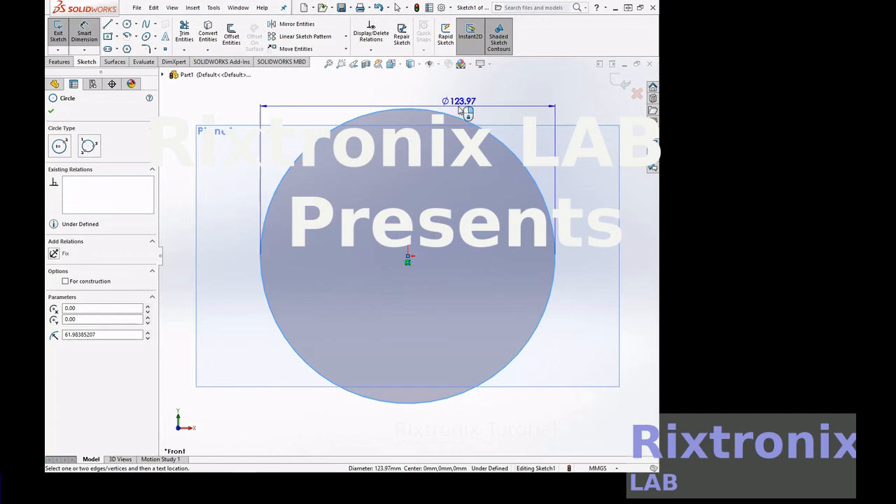
click(459, 110)
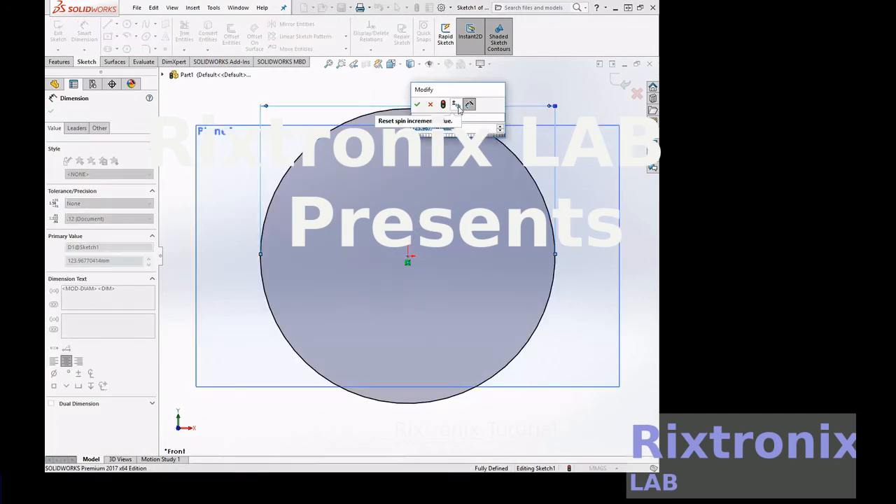
text(150)
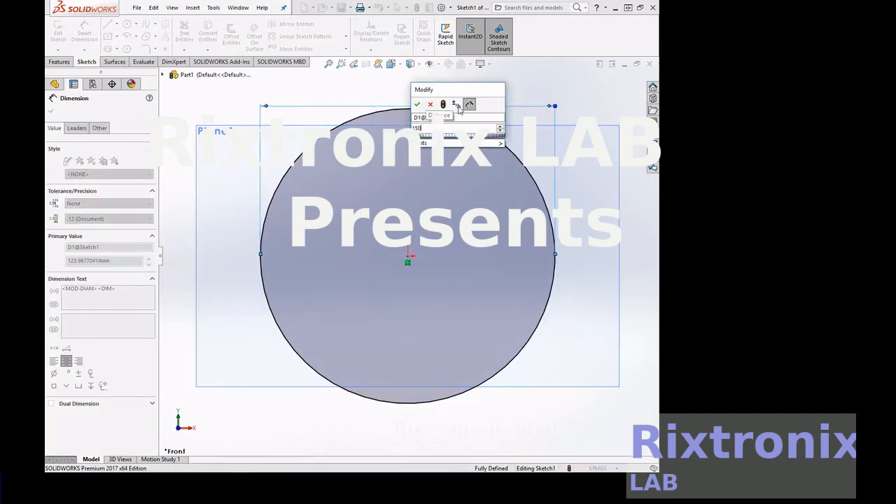
click(417, 105)
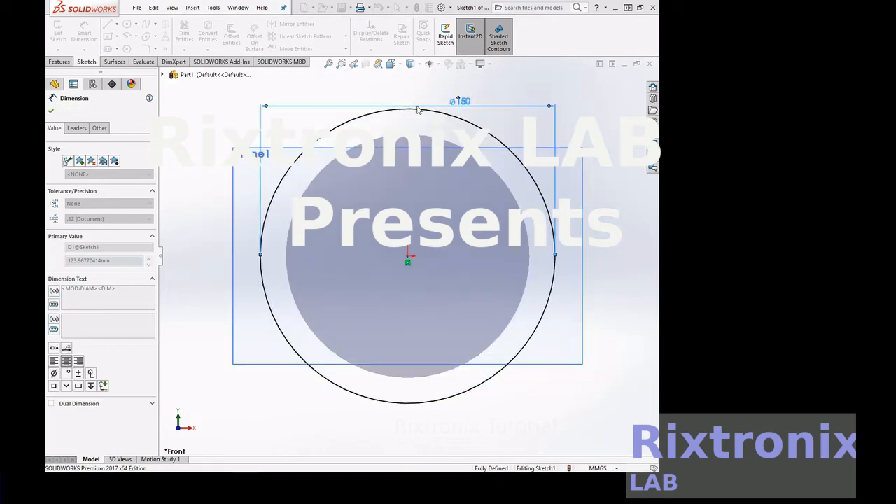
click(51, 114)
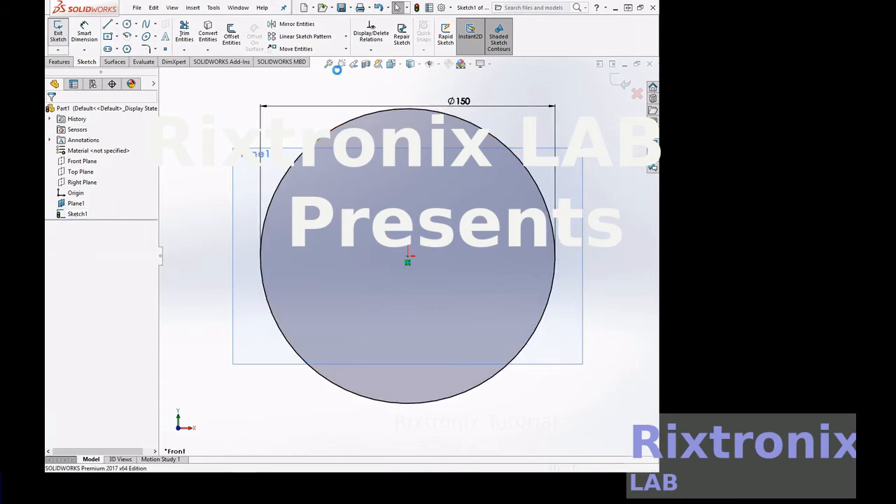
click(58, 32)
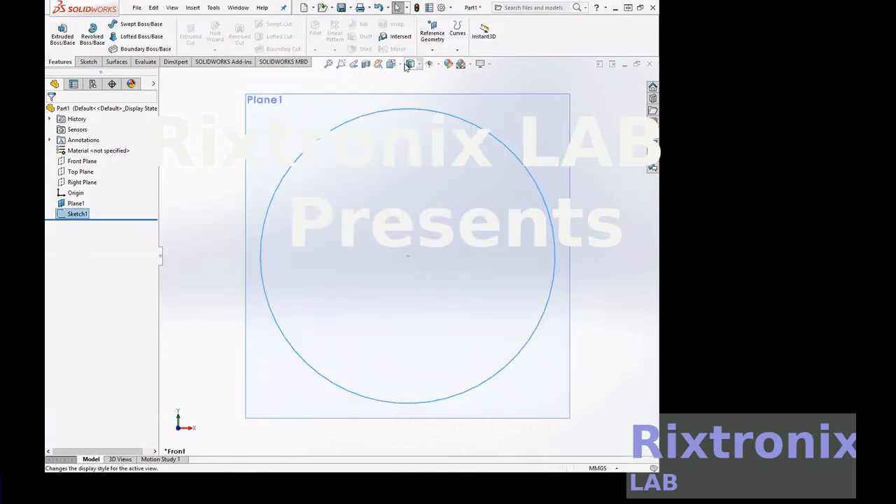
On the offset plane, sketch a six-sided polygon centred on the origin with an inscribed circle about 180 mm in diameter.
right_click(583, 84)
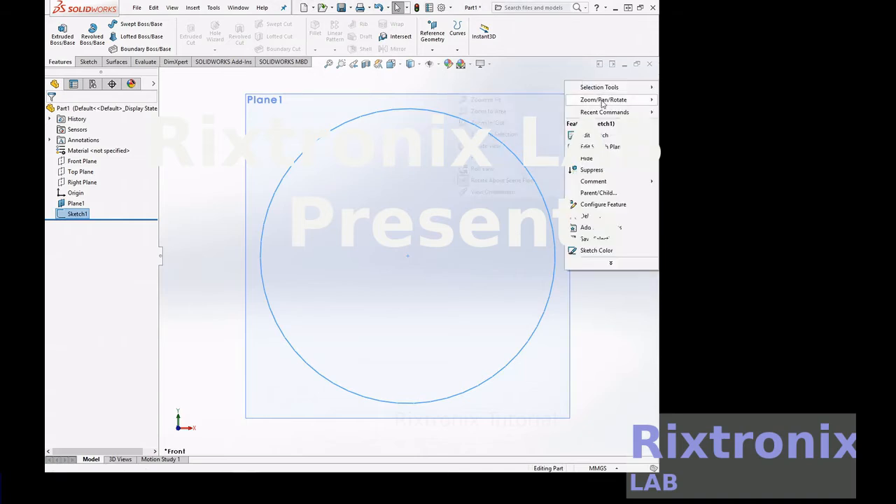
mouse_move(604, 104)
click(543, 147)
drag(614, 136, 569, 142)
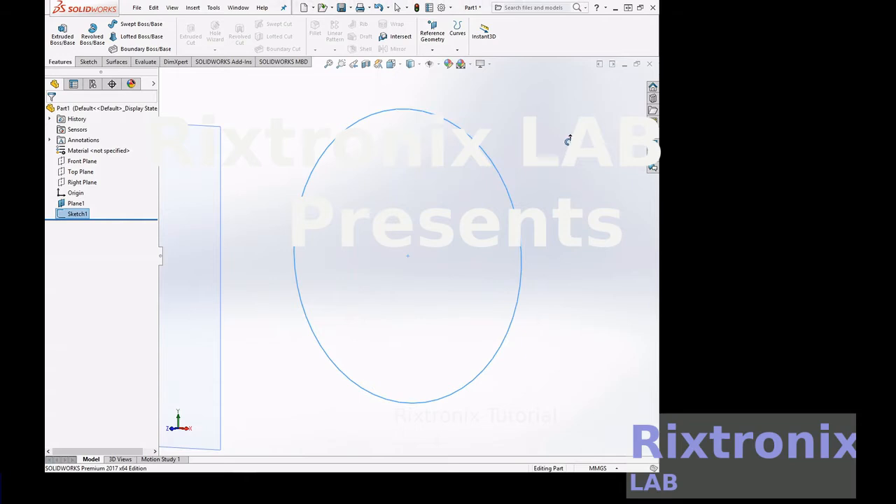
scroll(357, 224, up, 4)
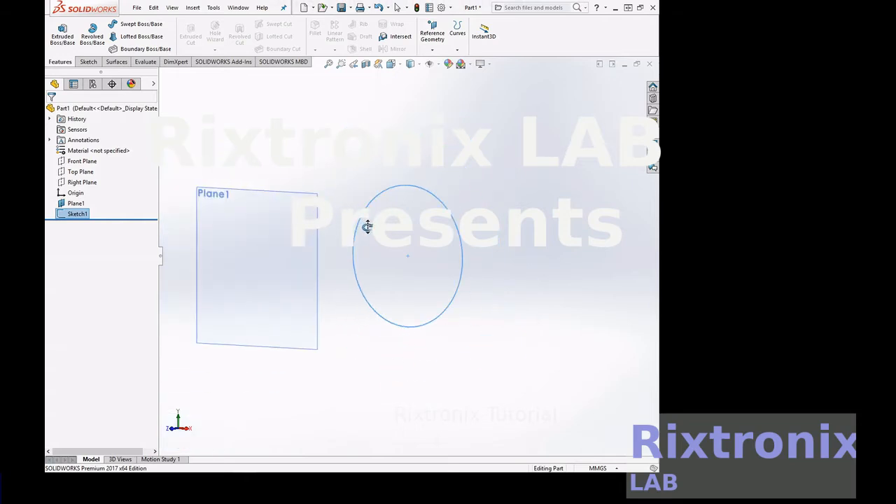
click(76, 203)
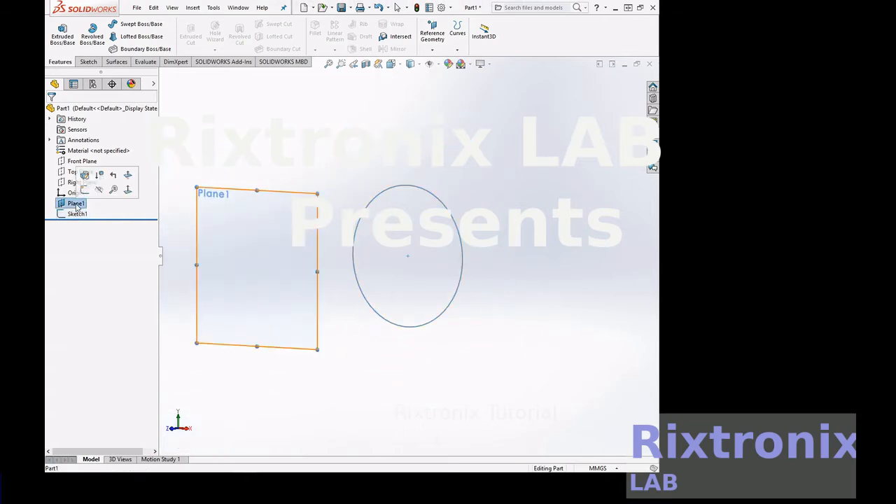
click(89, 63)
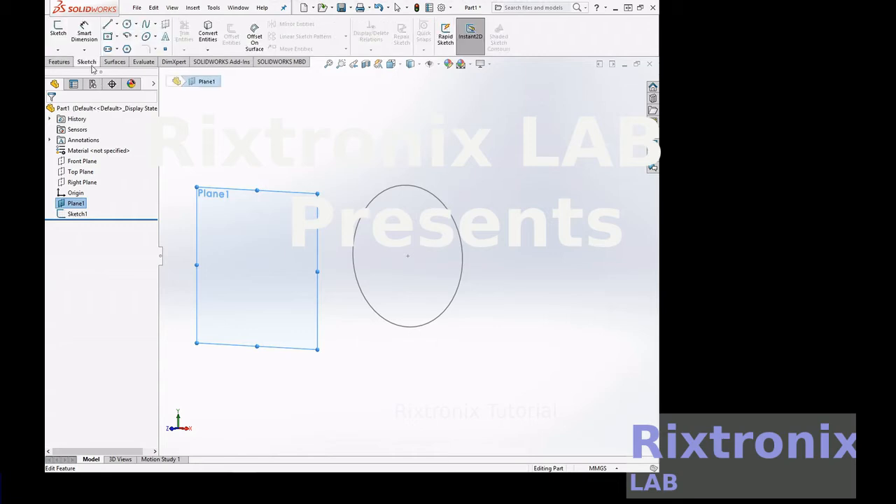
right_click(74, 204)
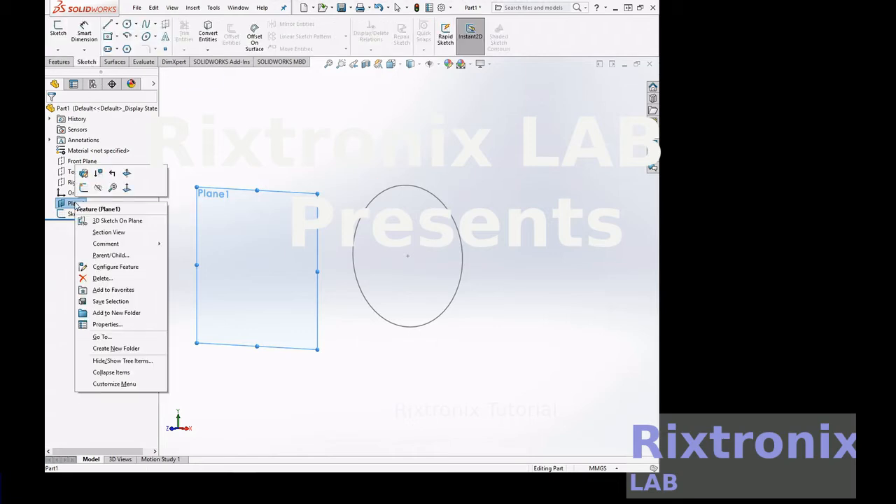
click(127, 190)
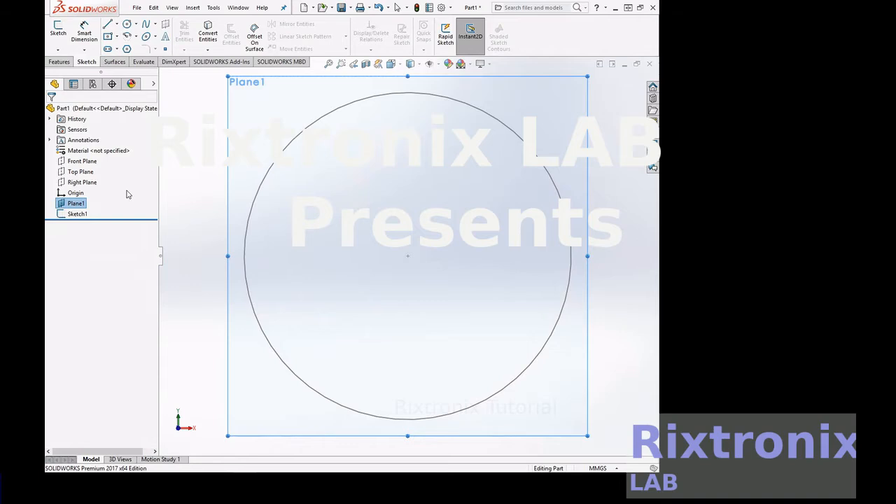
click(127, 49)
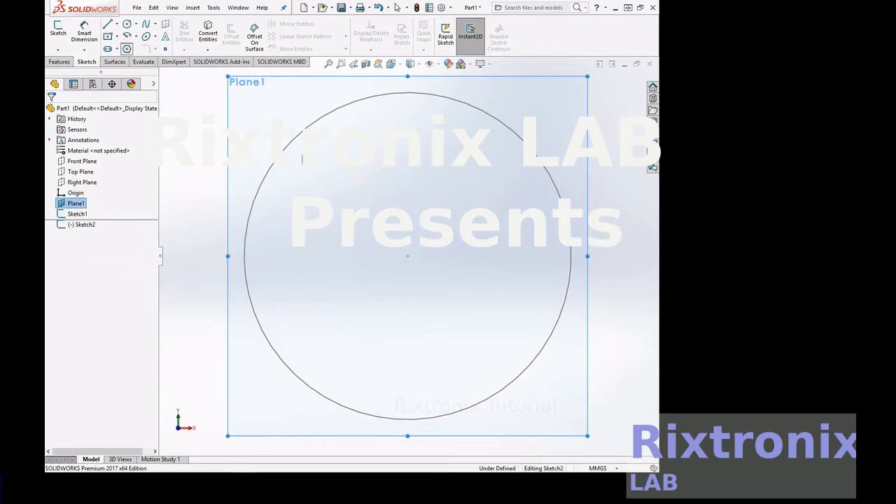
click(409, 256)
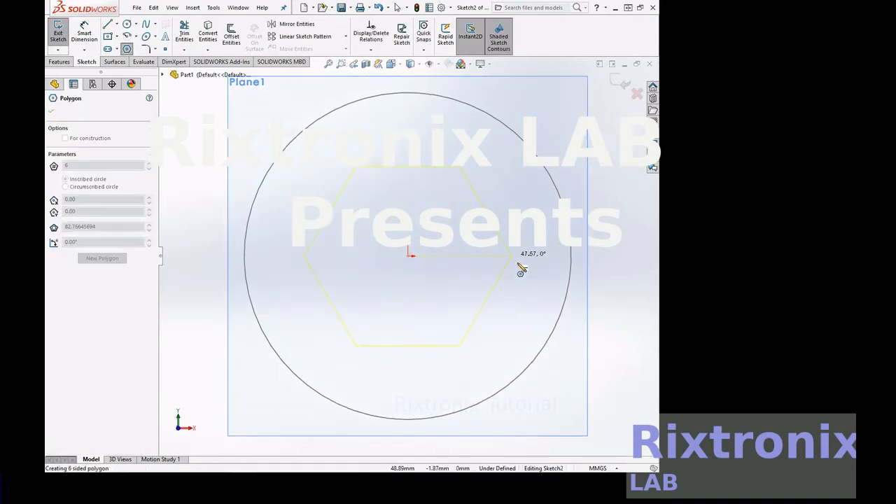
click(636, 245)
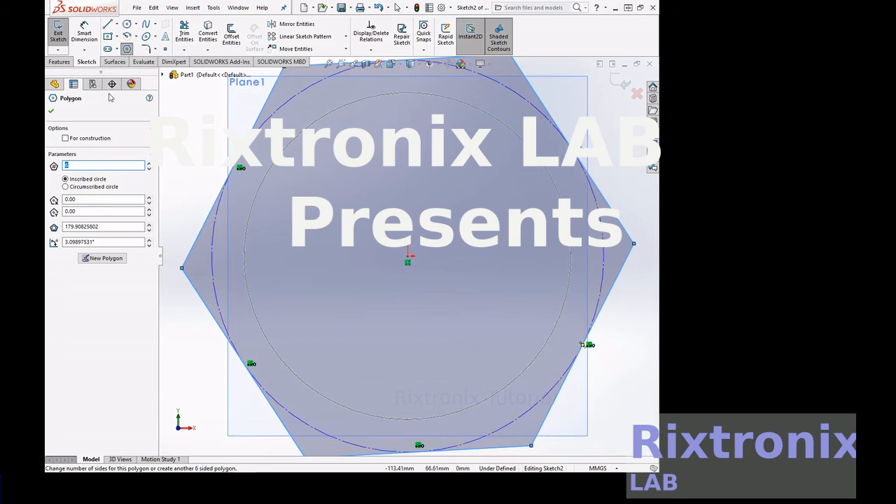
Dimension the distance between two opposite corners of the hexagon as 200 mm and exit the sketch.
click(84, 33)
click(182, 268)
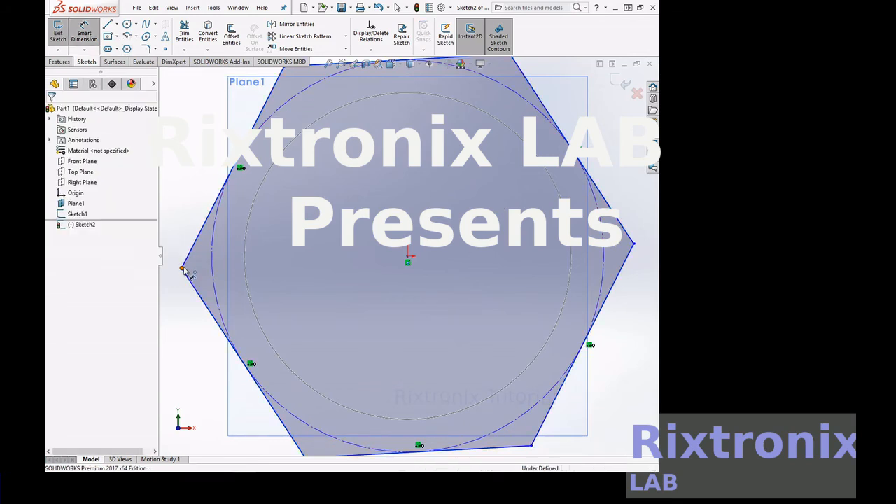
click(636, 245)
scroll(635, 244, up, 4)
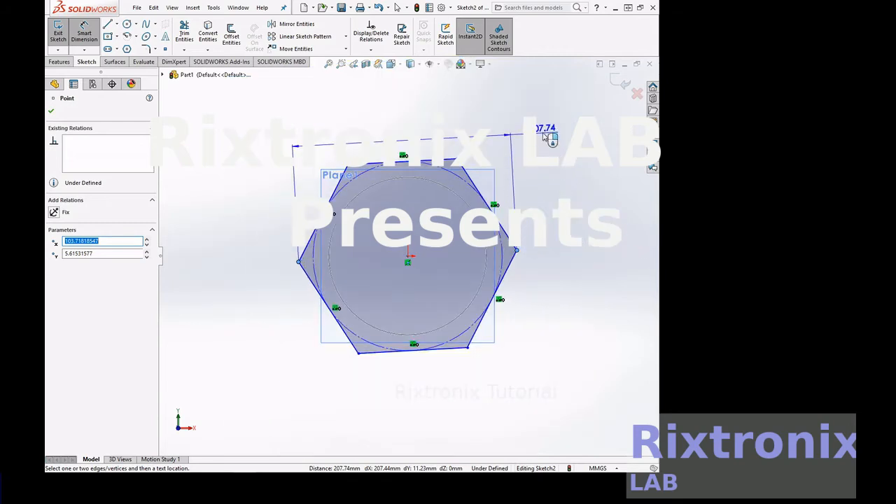
click(549, 129)
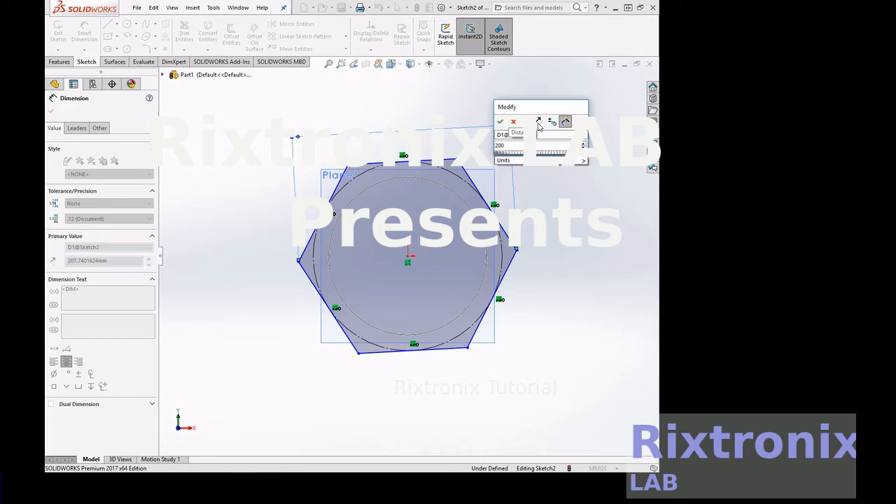
click(501, 123)
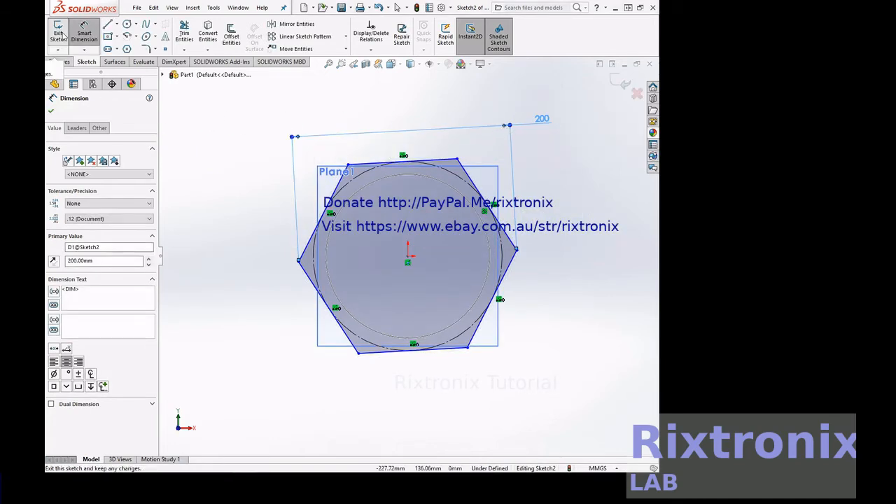
click(58, 33)
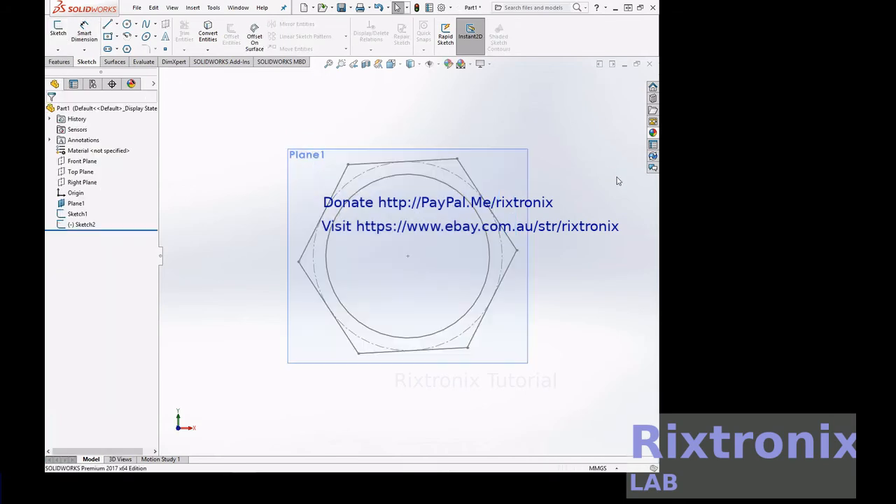
Create a lofted surface using the hexagon on the offset plane and the circle on the Front Plane as profiles.
right_click(586, 192)
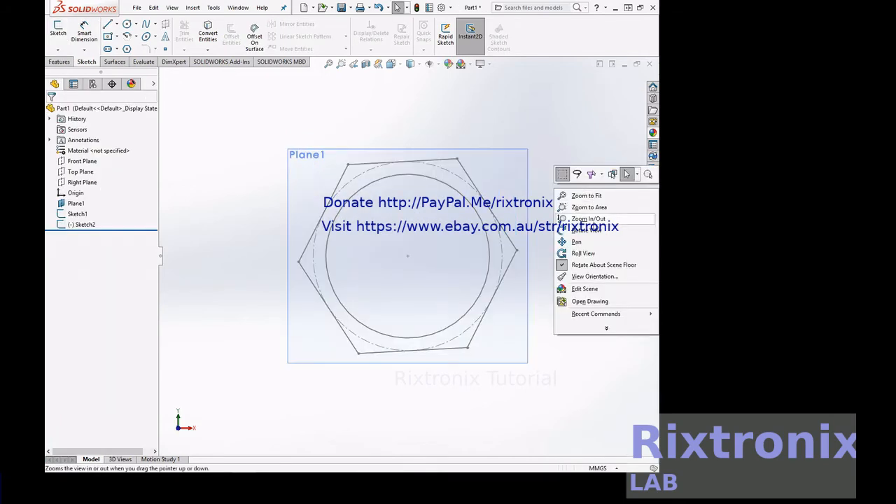
click(595, 229)
drag(604, 221, 536, 232)
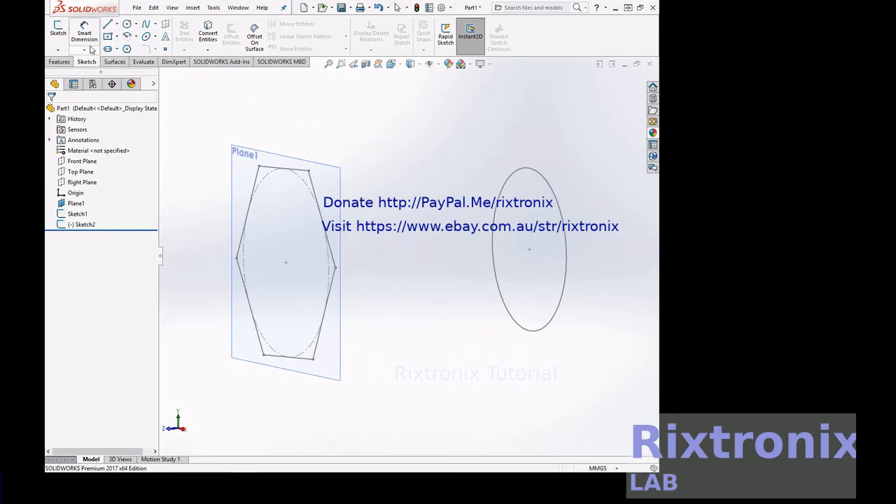
click(59, 62)
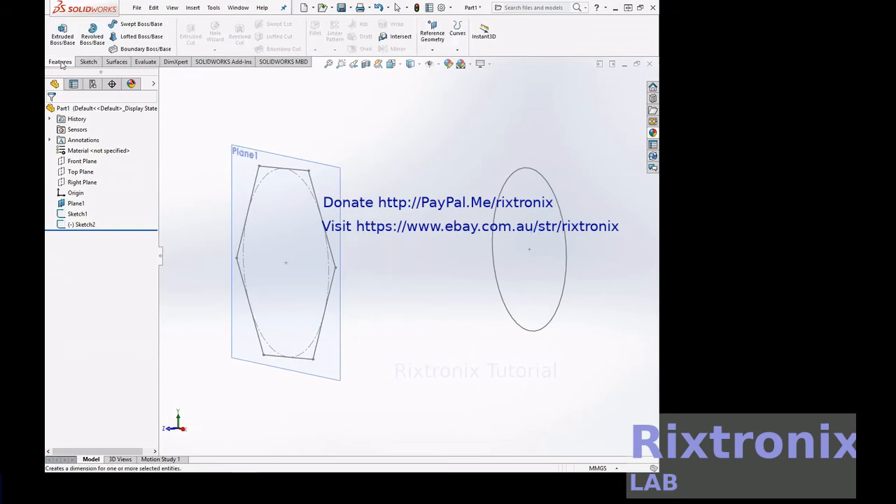
click(118, 63)
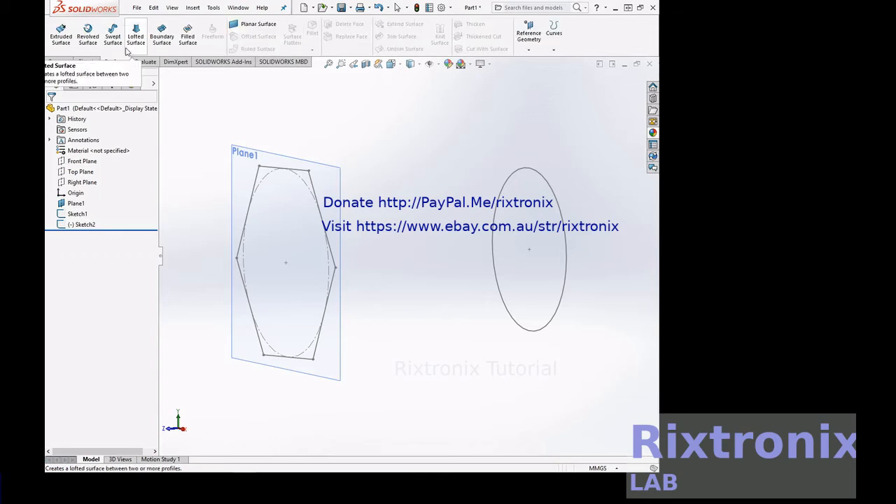
click(130, 36)
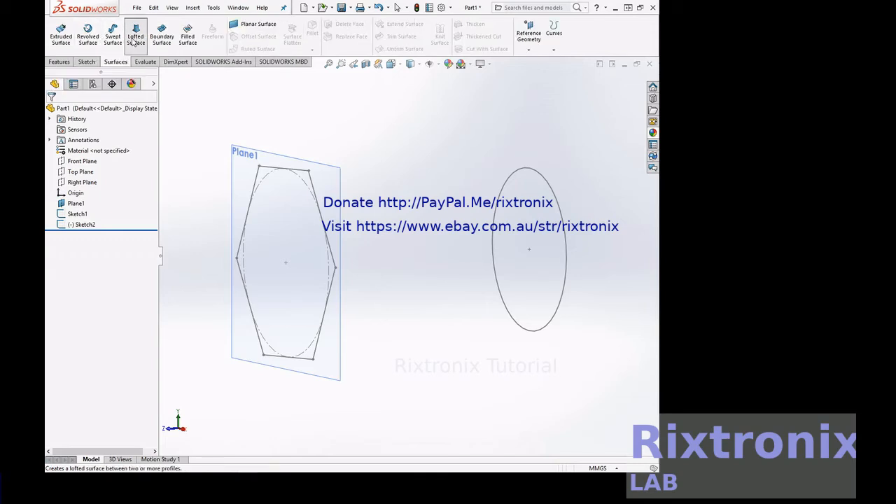
click(316, 198)
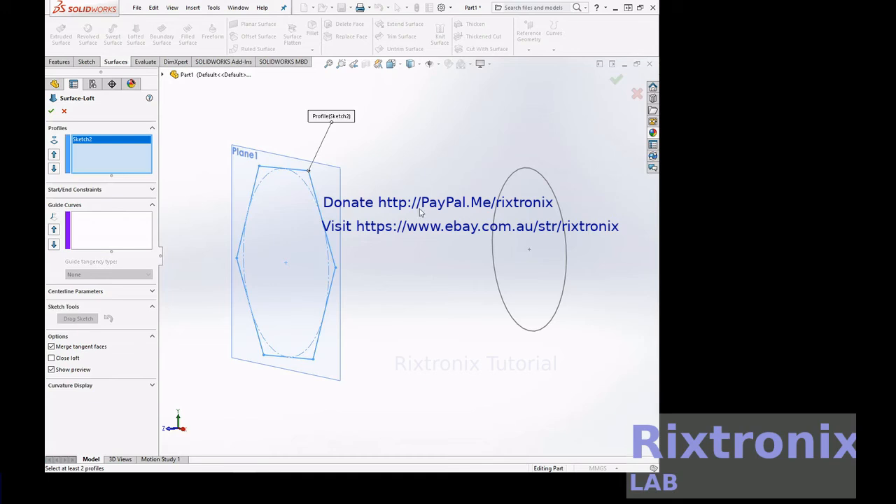
click(567, 232)
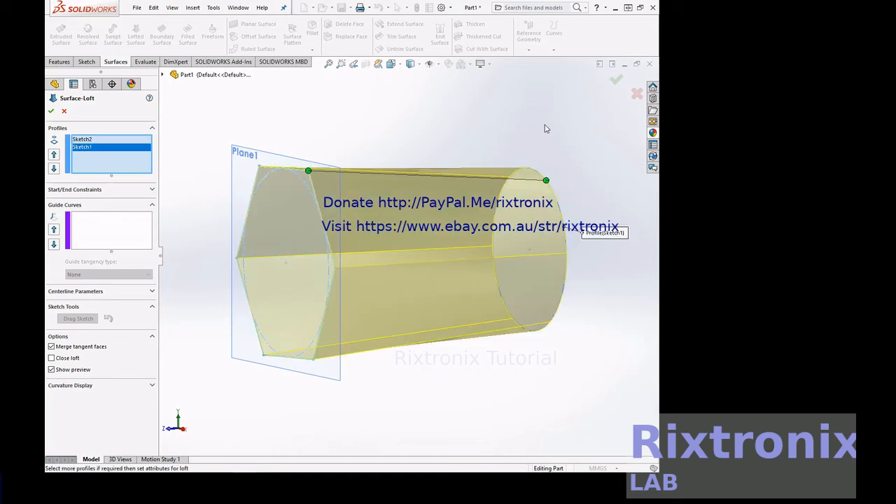
right_click(546, 129)
mouse_move(584, 190)
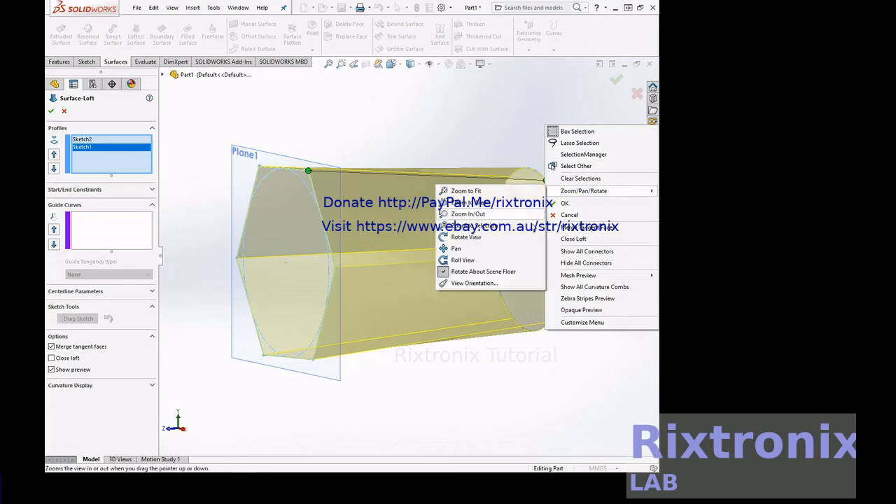
click(466, 237)
drag(508, 227, 520, 75)
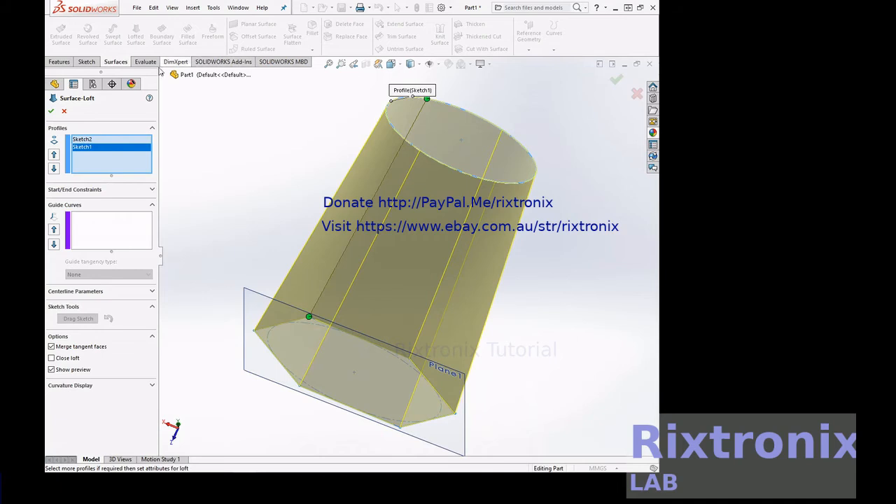
click(51, 112)
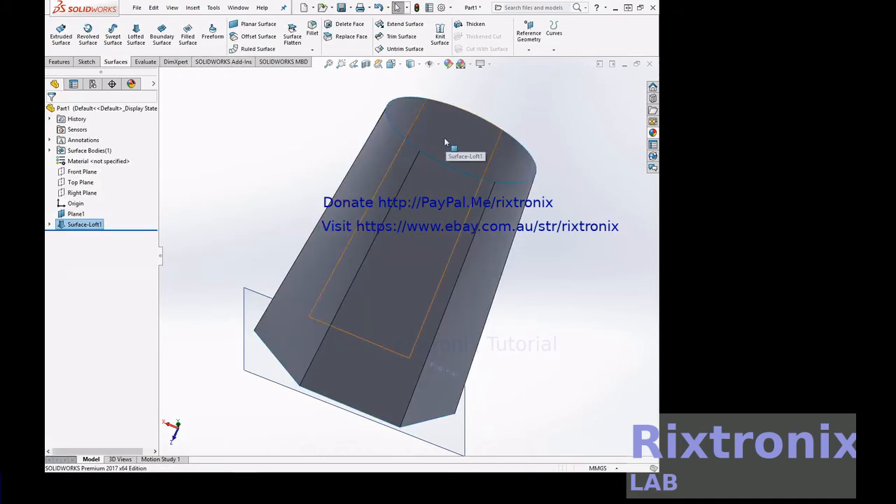
Thicken the lofted surface into a solid wall with a 3 mm thickness applied to both sides.
click(189, 9)
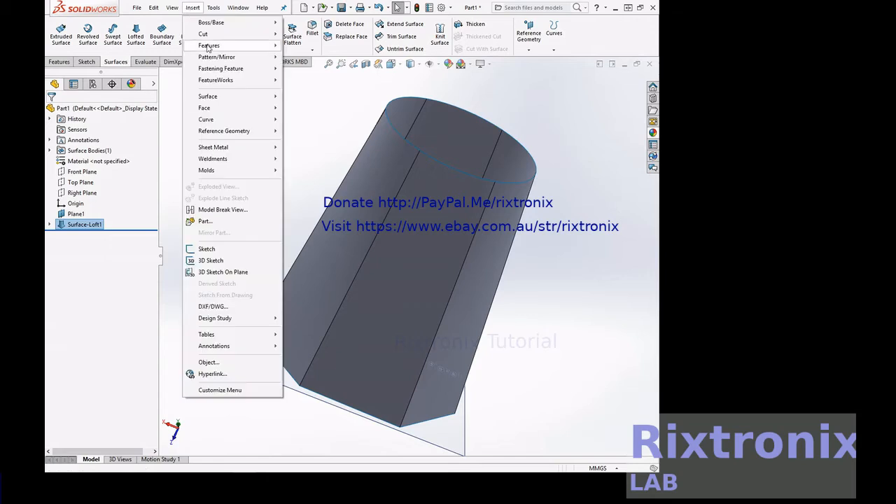
mouse_move(208, 46)
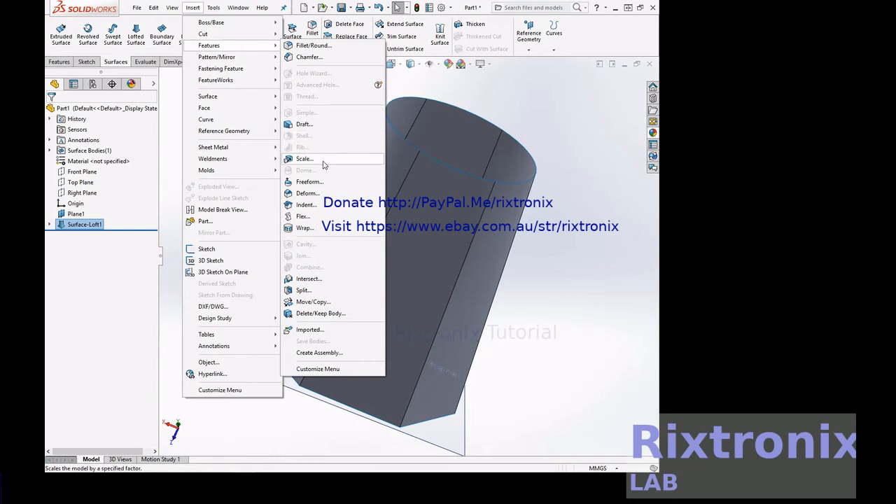
mouse_move(245, 23)
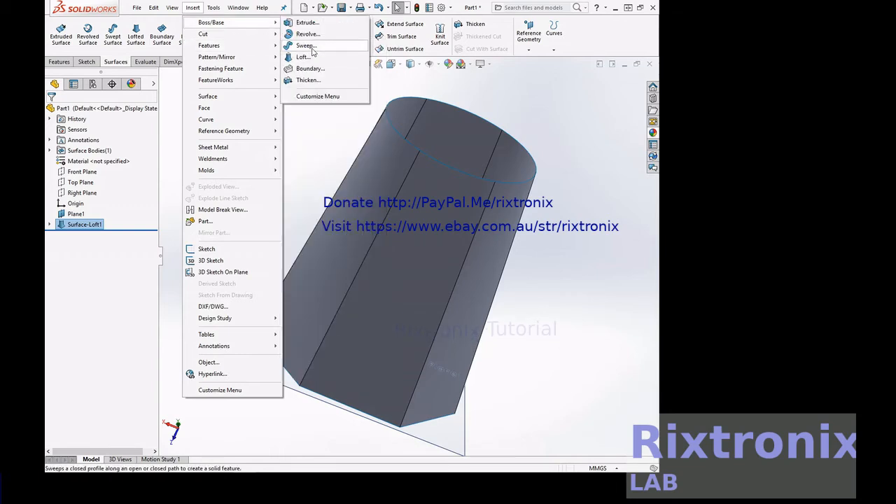
click(312, 80)
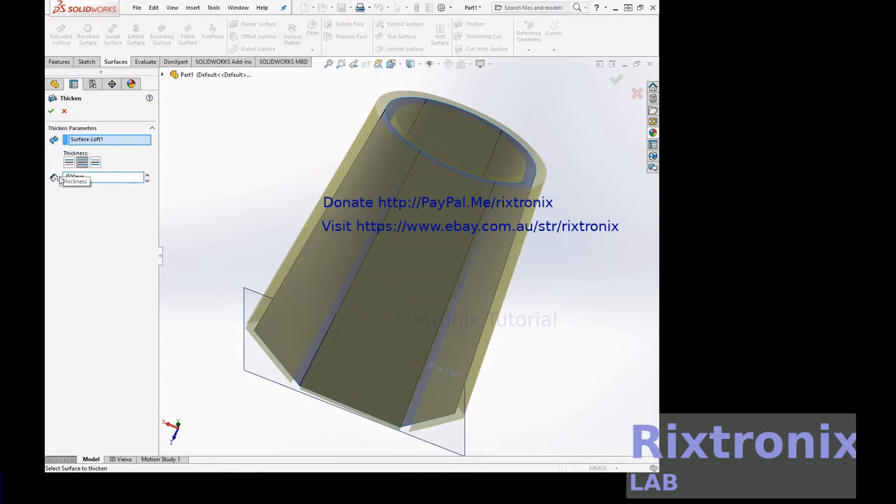
click(51, 112)
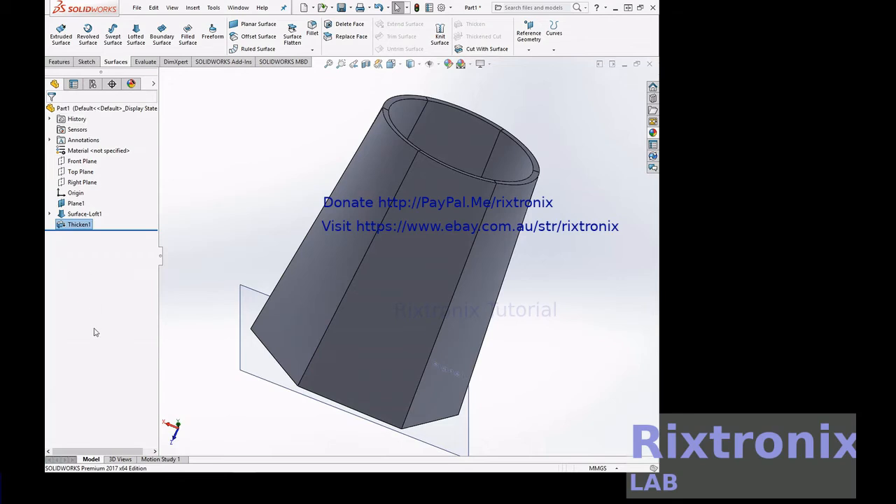
right_click(558, 180)
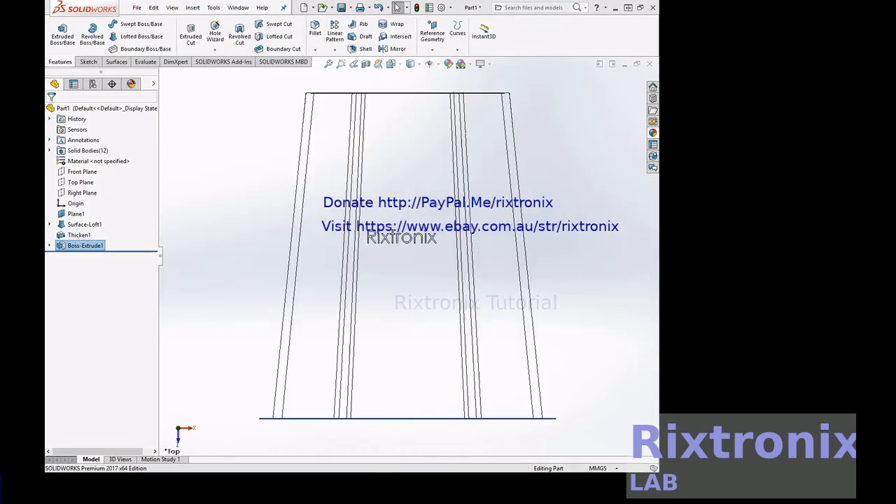
Viewed from the side, use Move/Copy Body on all extruded "Rixtronix" text bodies and shift them about 77.7 mm along Y.
right_click(564, 226)
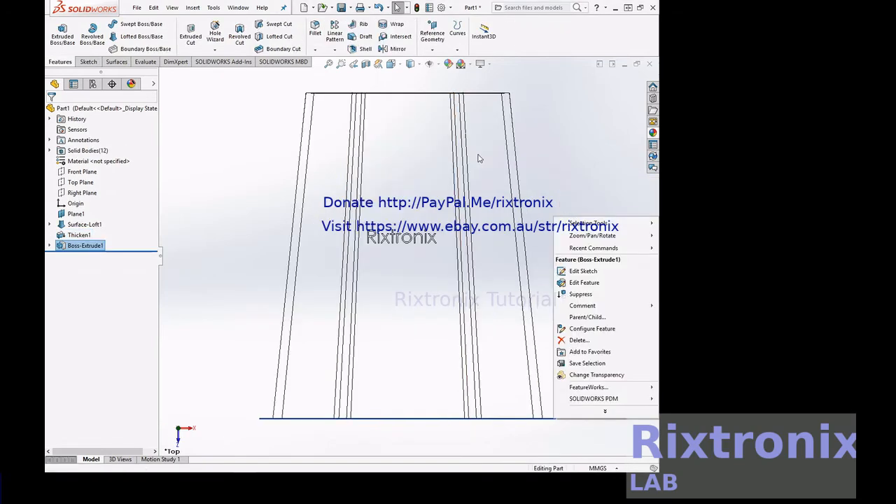
click(405, 65)
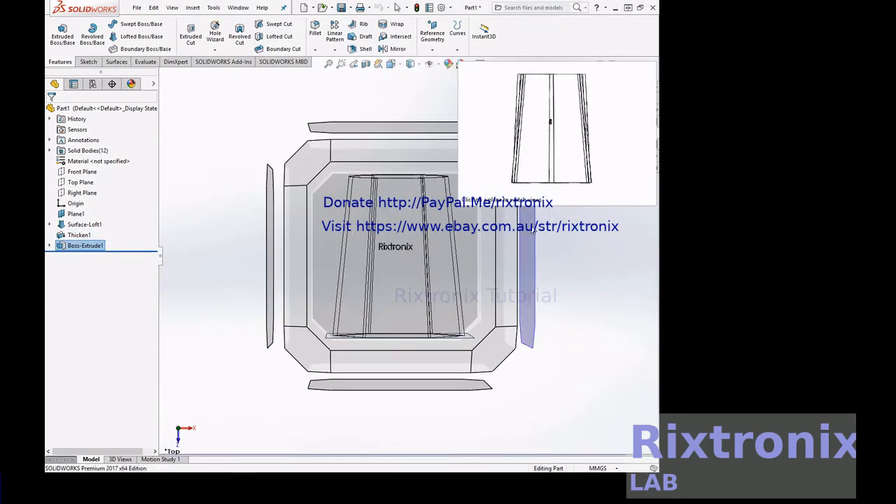
click(533, 232)
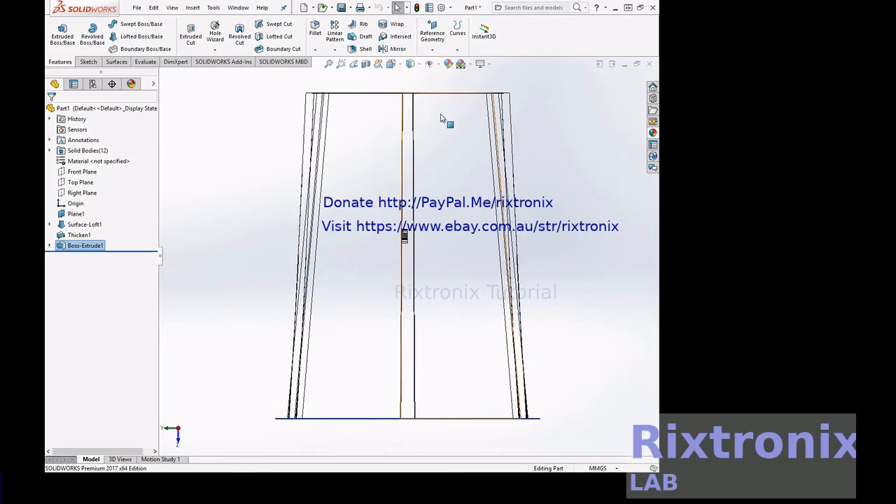
click(193, 9)
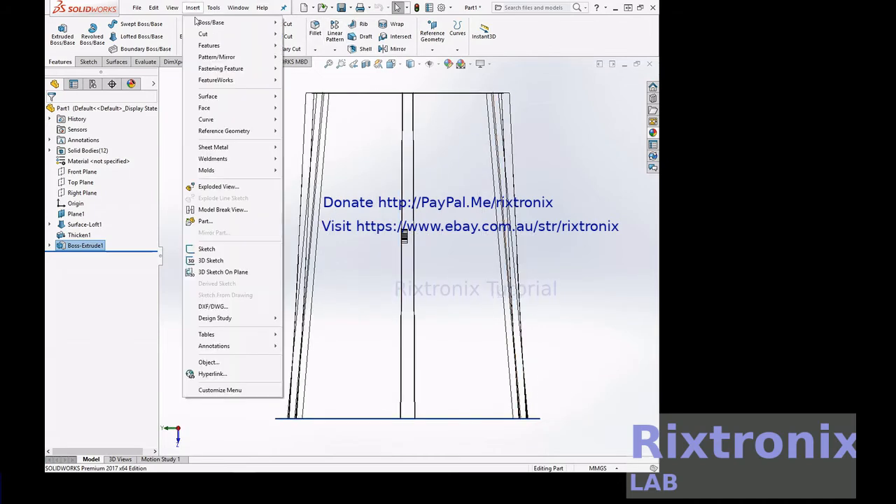
mouse_move(202, 46)
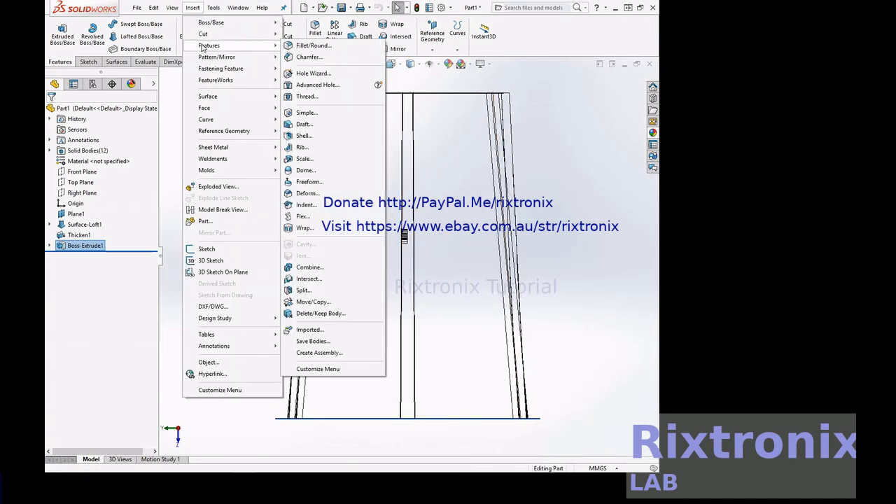
click(312, 301)
drag(389, 218, 468, 281)
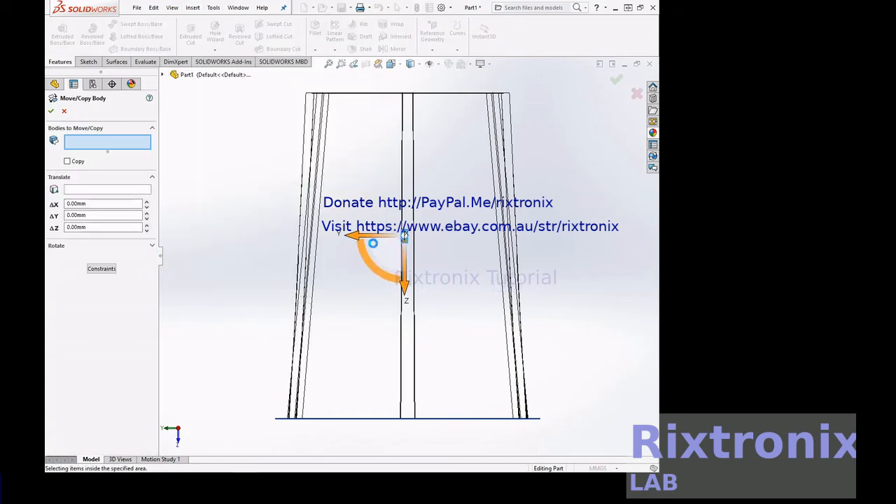
drag(371, 240, 306, 239)
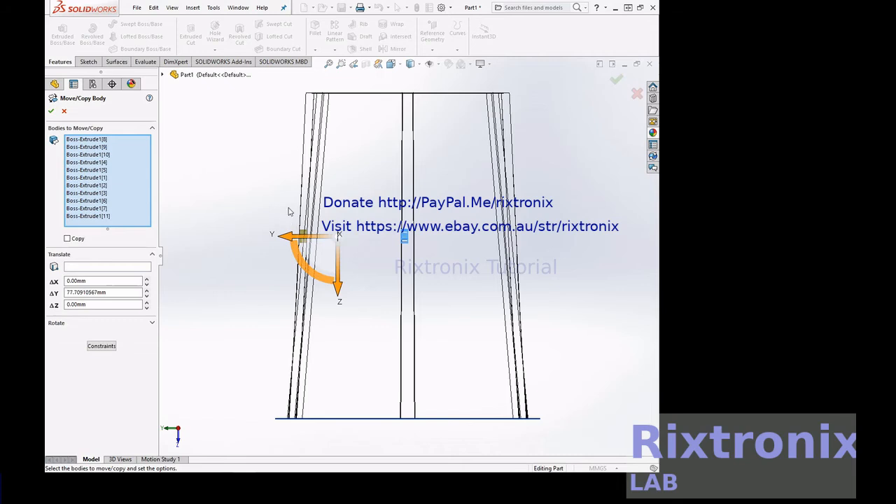
Switch the display to Shaded without edges and adjust the text bodies' Y translation to about 80.2 mm at the outer wall.
click(419, 64)
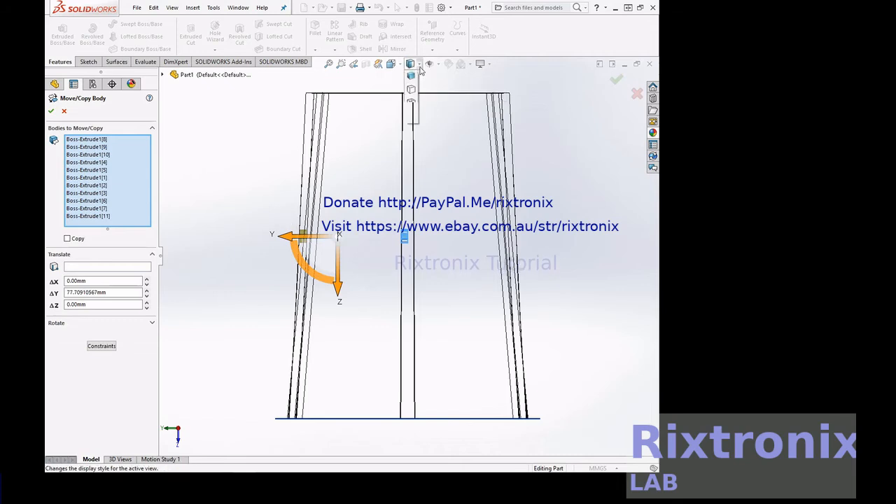
click(411, 89)
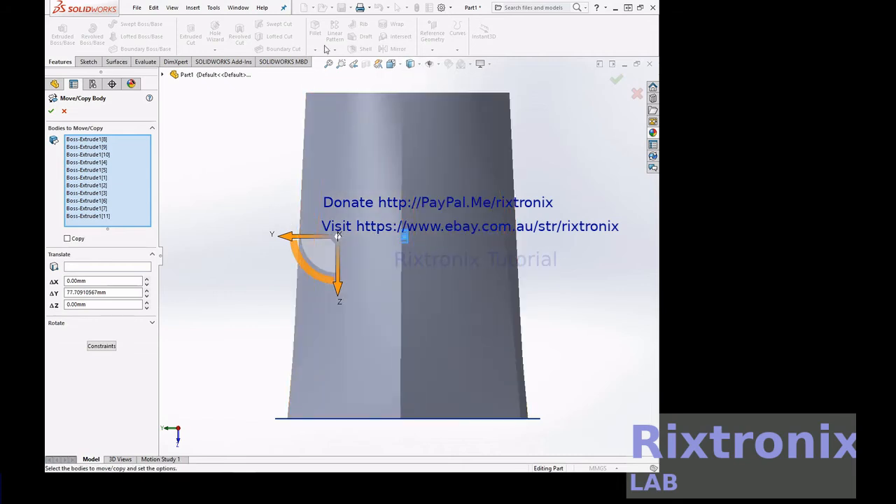
click(341, 64)
drag(230, 168, 330, 287)
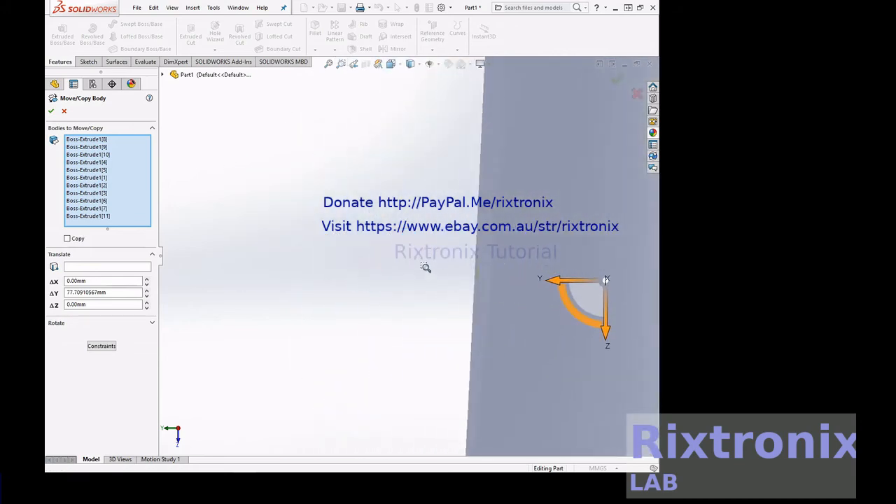
key(Escape)
drag(566, 282, 595, 285)
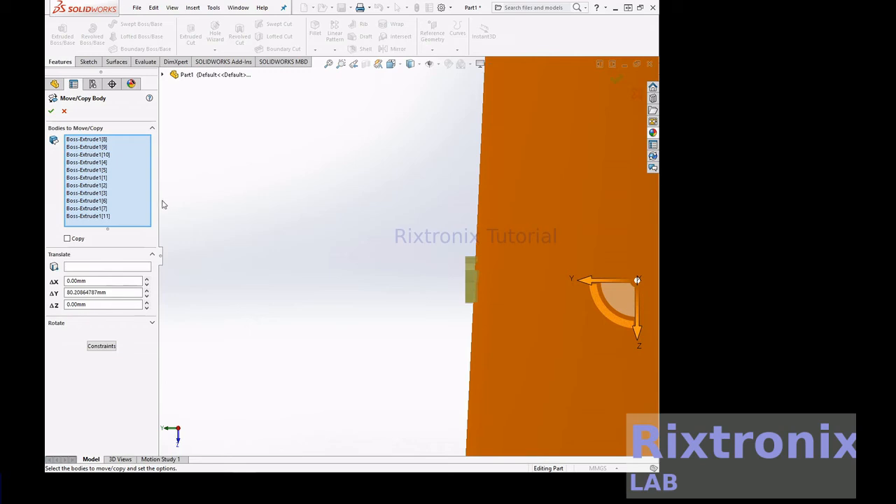
right_click(392, 127)
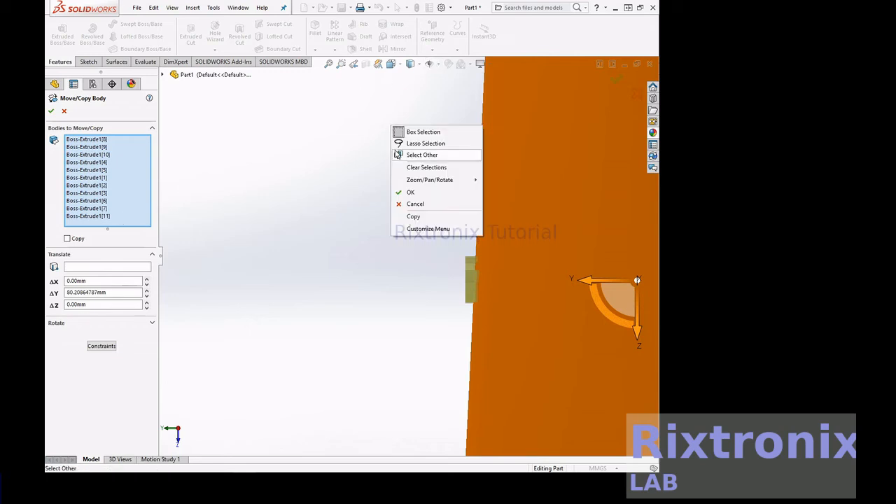
mouse_move(410, 180)
click(490, 224)
drag(376, 212, 378, 312)
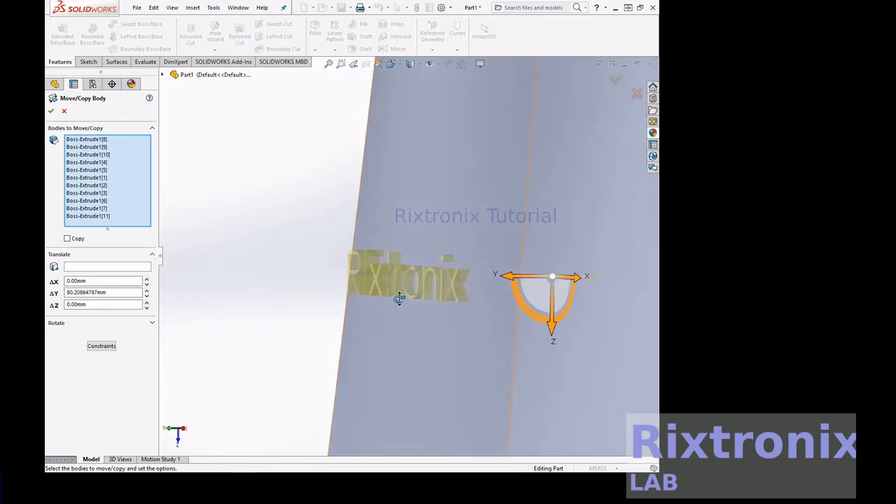